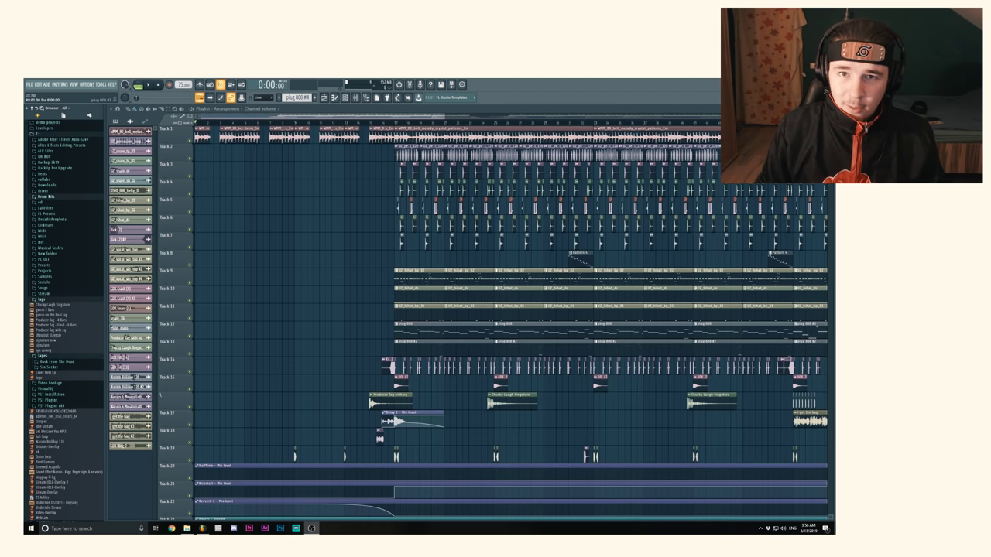
Zoom the playlist in around the playhead near 1:18.
scroll(511, 310, down, 3)
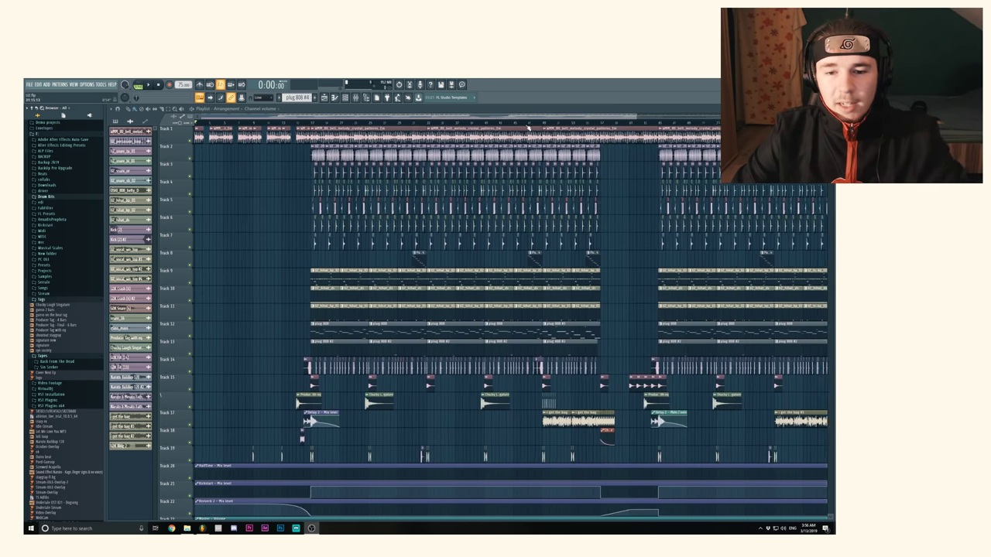
scroll(511, 309, down, 1)
scroll(281, 124, down, 4)
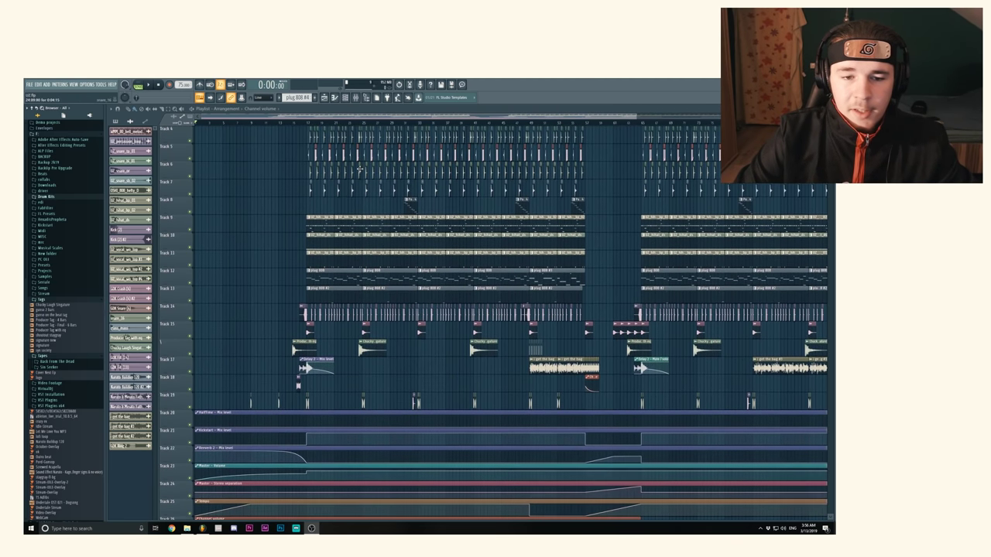
scroll(281, 123, up, 4)
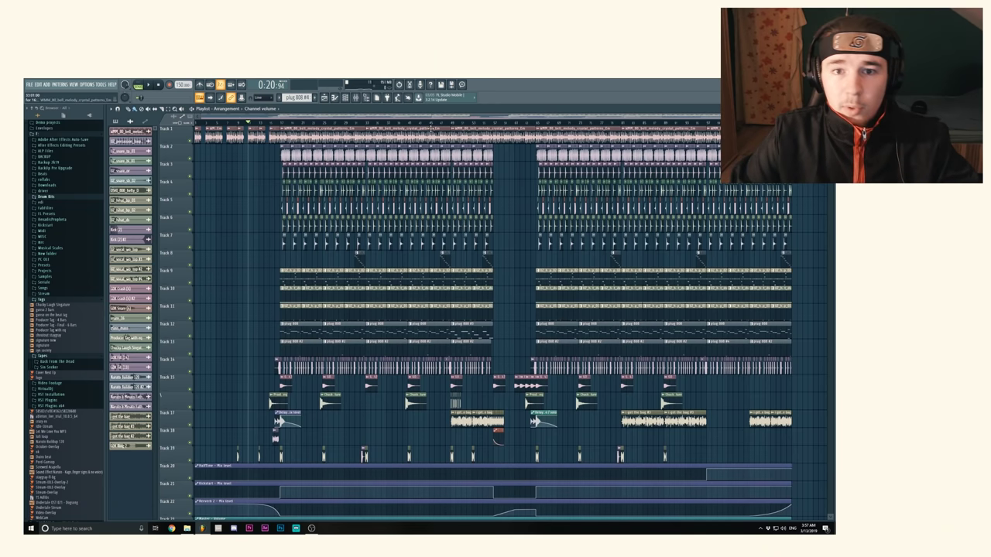
scroll(444, 271, up, 1)
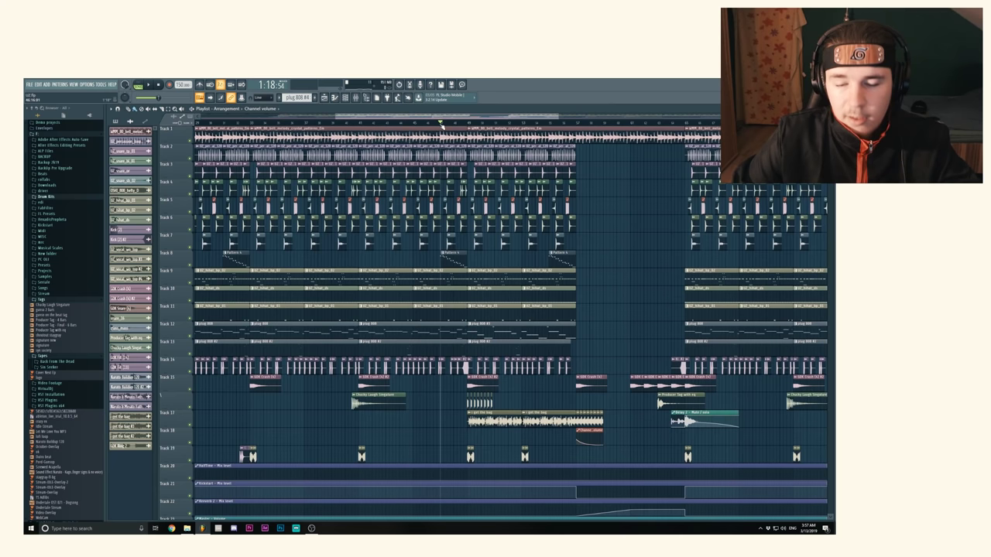
scroll(444, 154, down, 4)
scroll(446, 191, up, 1)
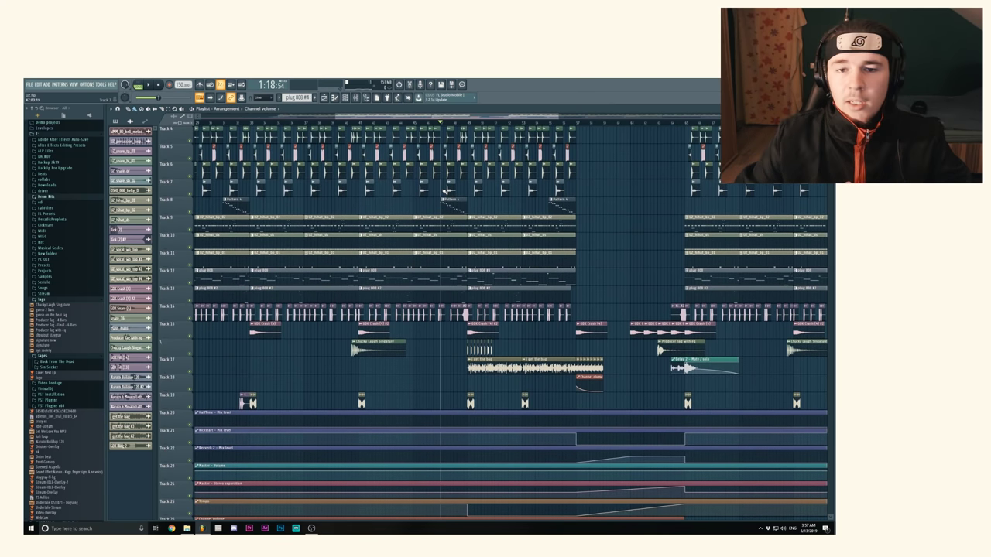
Play the example song from the current position past the 1:30 mark.
key(space)
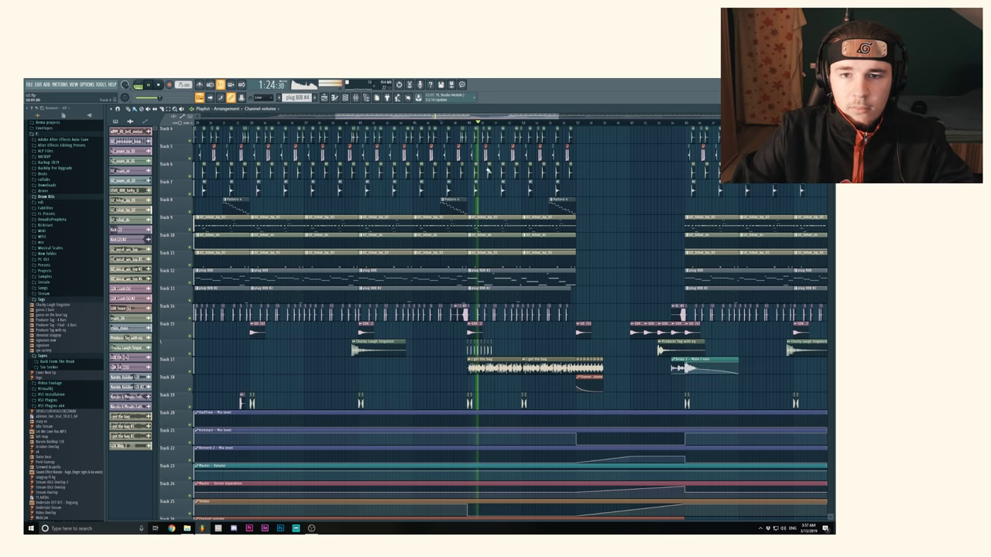
scroll(480, 128, up, 3)
scroll(492, 126, up, 1)
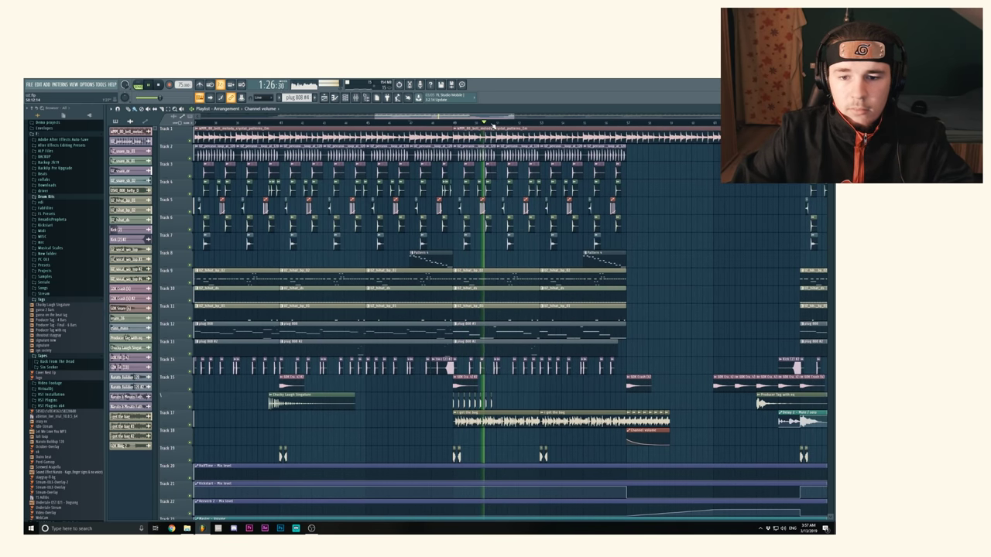
scroll(493, 126, up, 1)
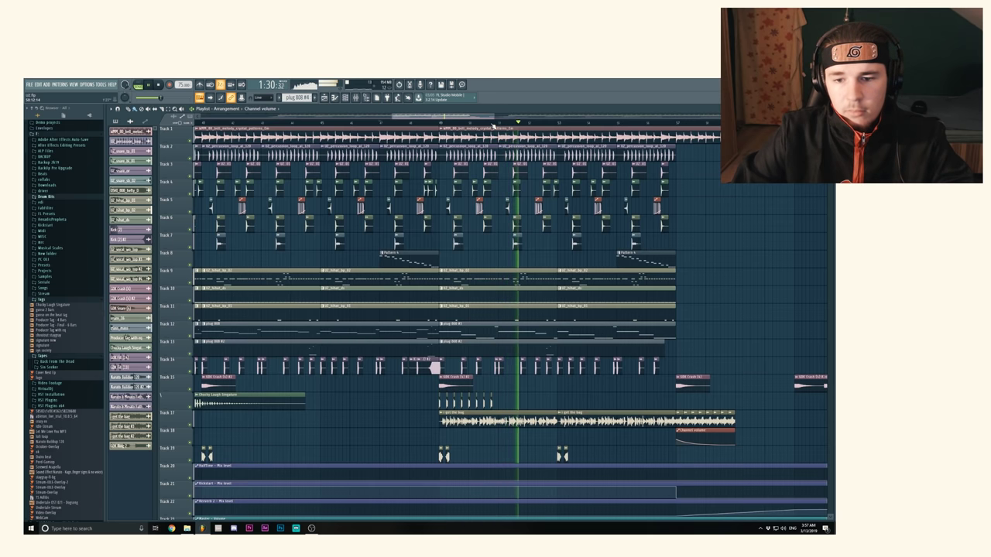
Stop the example song and move the song position to about 1:21.
key(space)
click(440, 123)
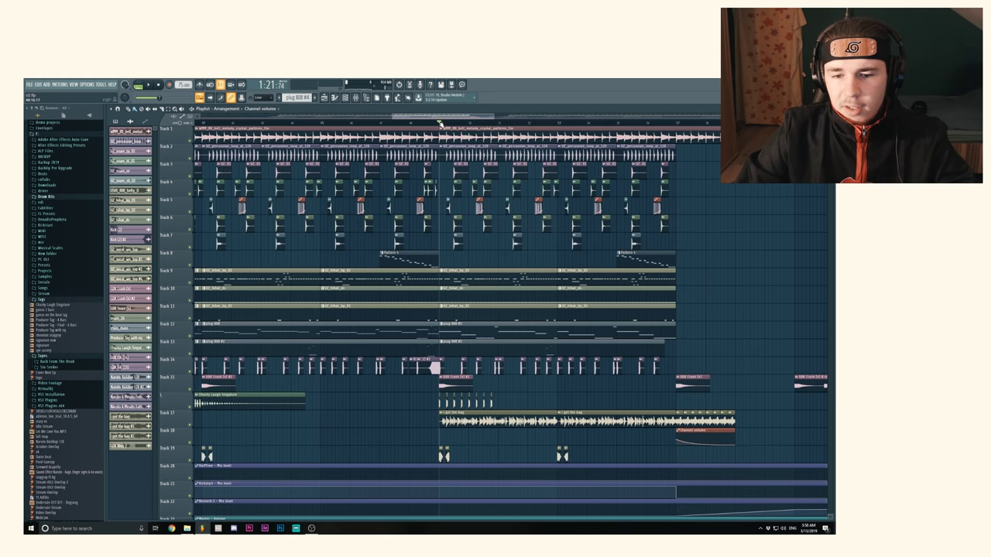
scroll(440, 123, down, 3)
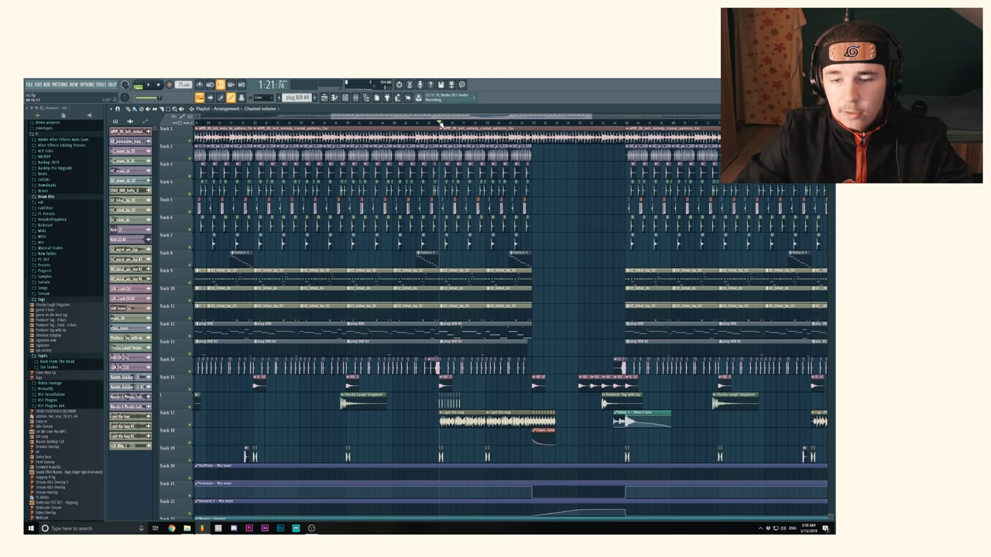
scroll(440, 124, down, 3)
scroll(491, 170, down, 3)
scroll(486, 185, up, 3)
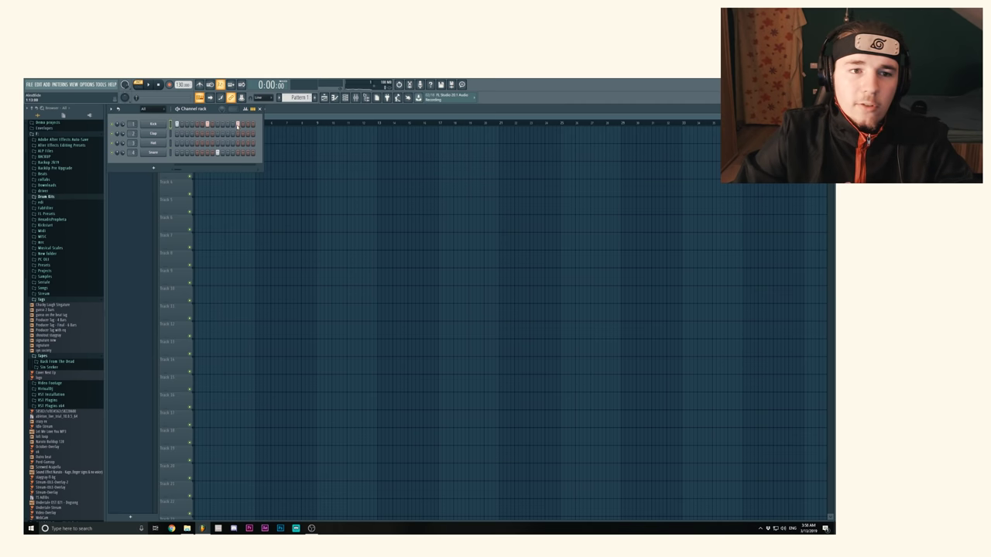
Fill the Hat channel every 2 steps and play the new drum pattern.
right_click(162, 147)
click(189, 160)
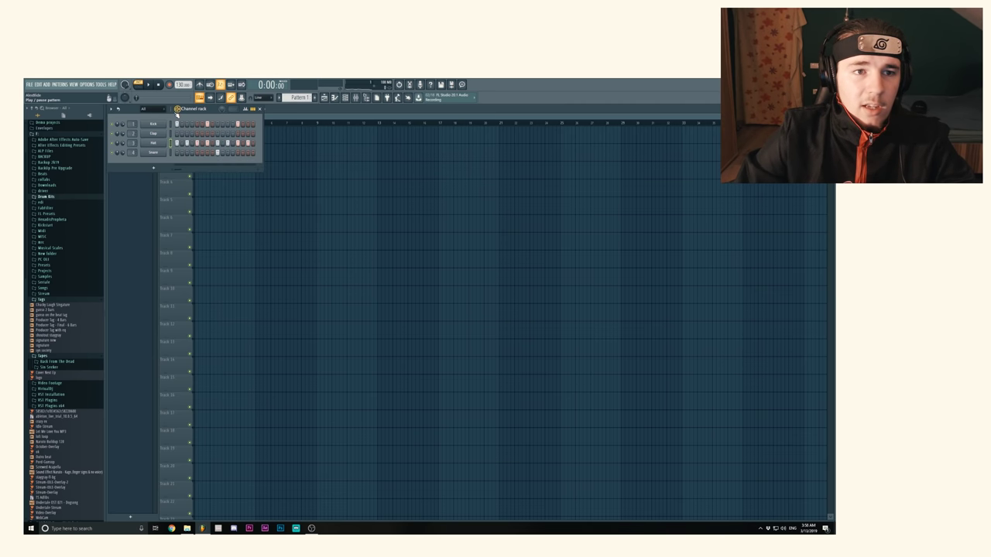
key(space)
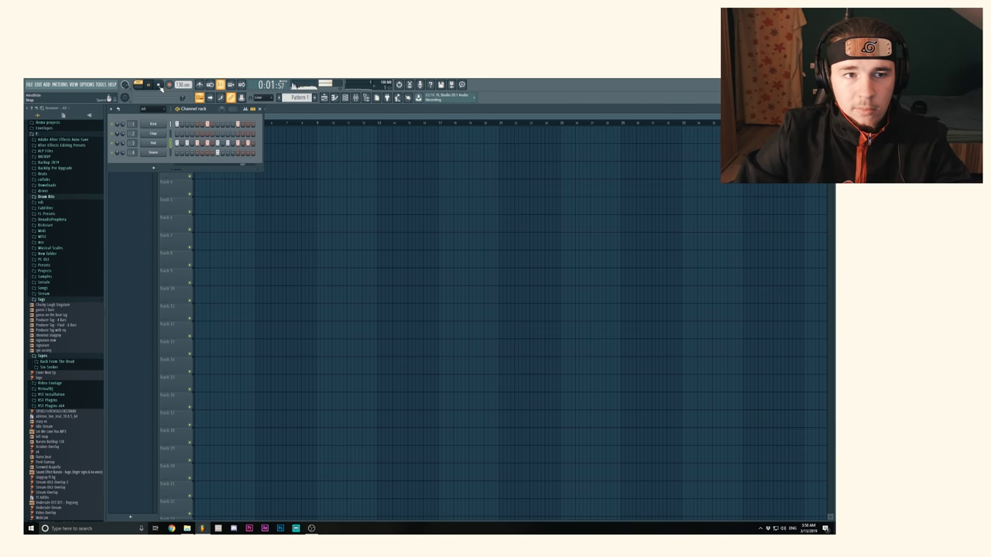
Stop playback and repeat Pattern 1 along Track 1 to about bar 16.
click(159, 85)
click(213, 138)
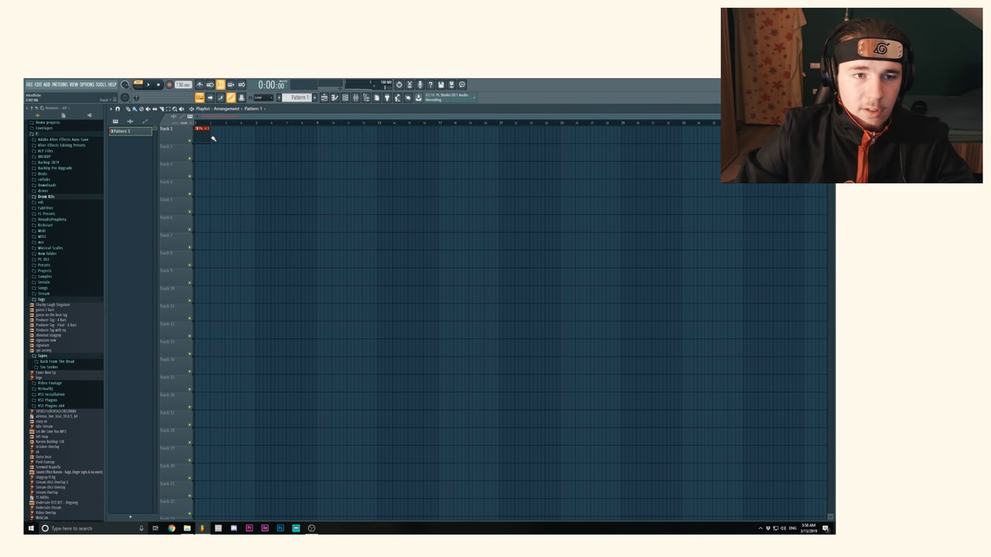
drag(223, 138, 700, 137)
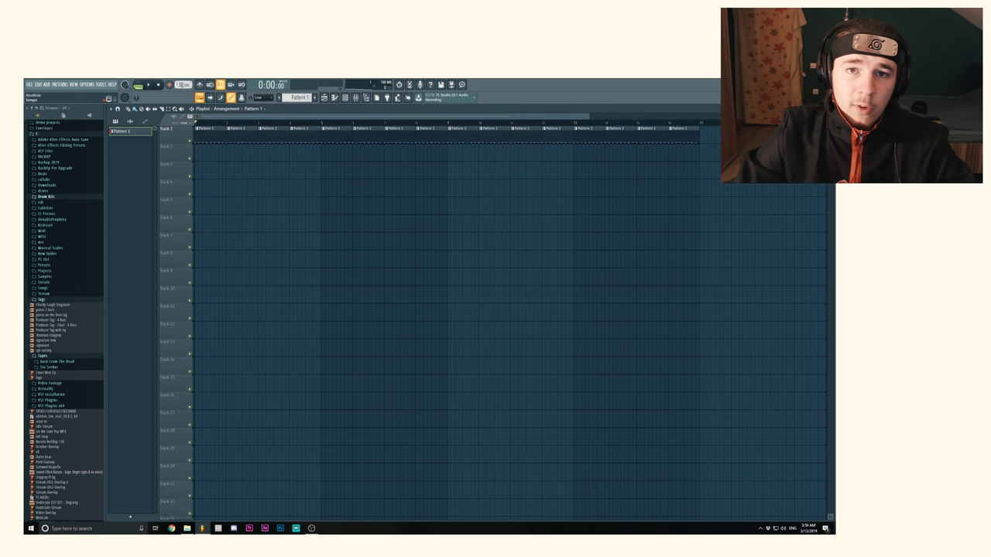
Create a tempo automation clip and set its start point to 60 BPM.
right_click(183, 85)
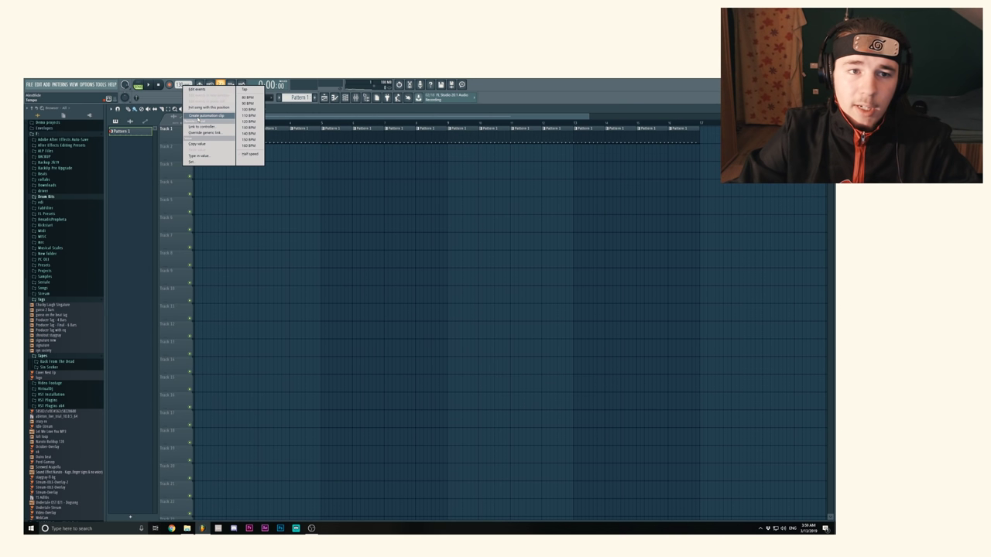
click(206, 116)
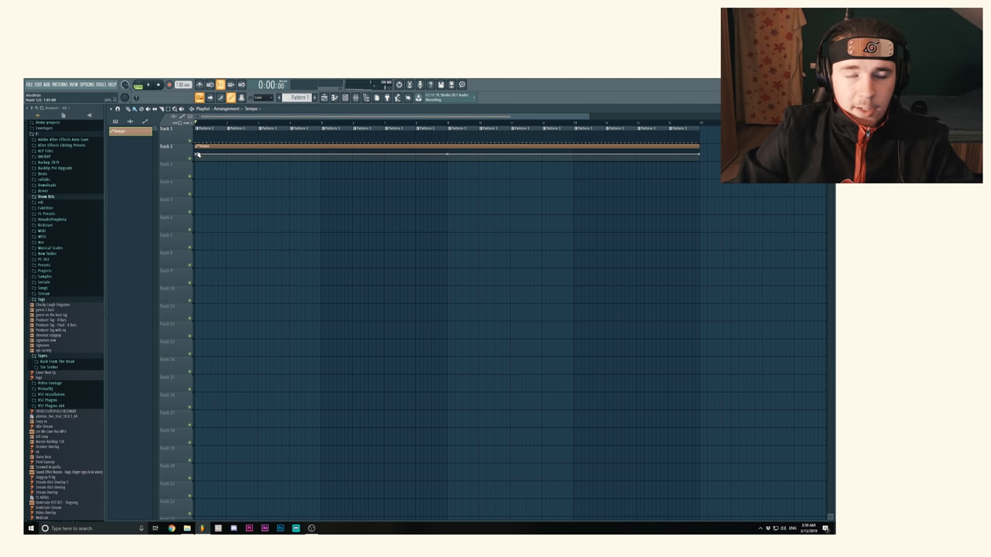
drag(197, 155, 193, 124)
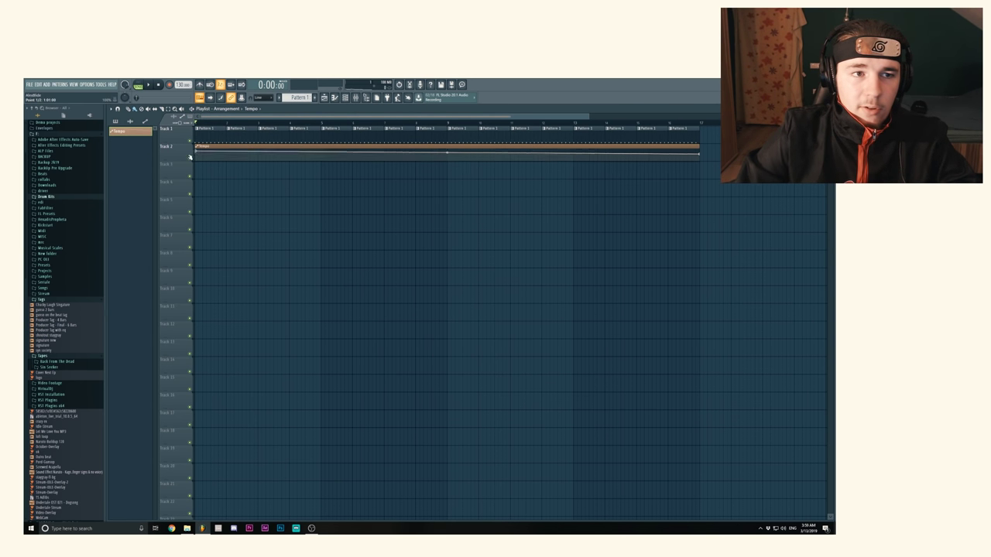
key(space)
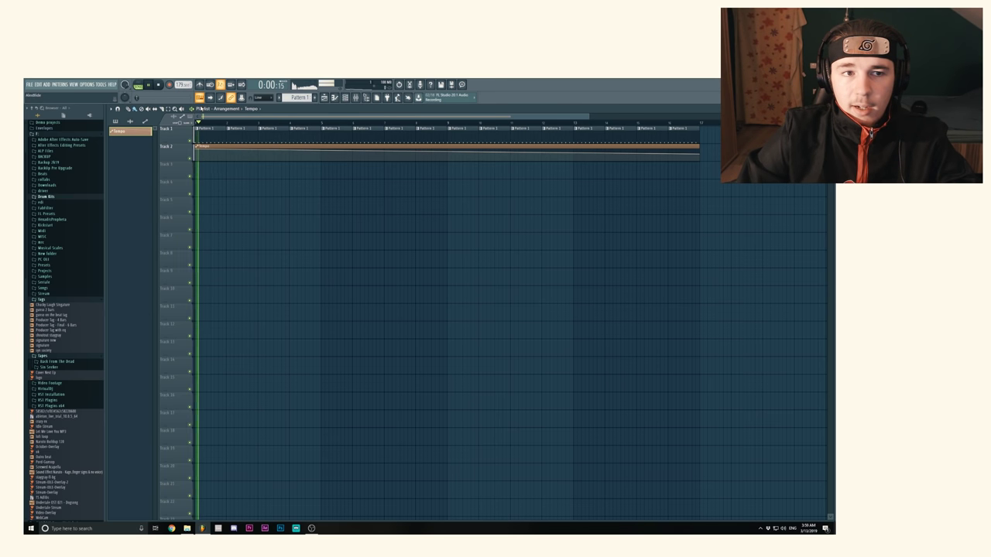
key(space)
drag(197, 144, 185, 182)
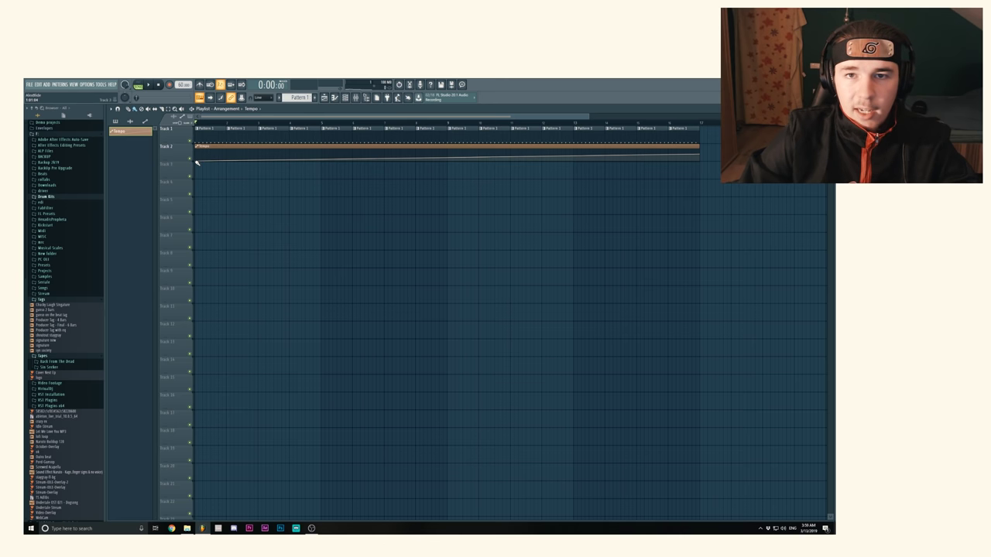
Set the song tempo to 120 BPM and paste that value onto an automation point.
right_click(183, 84)
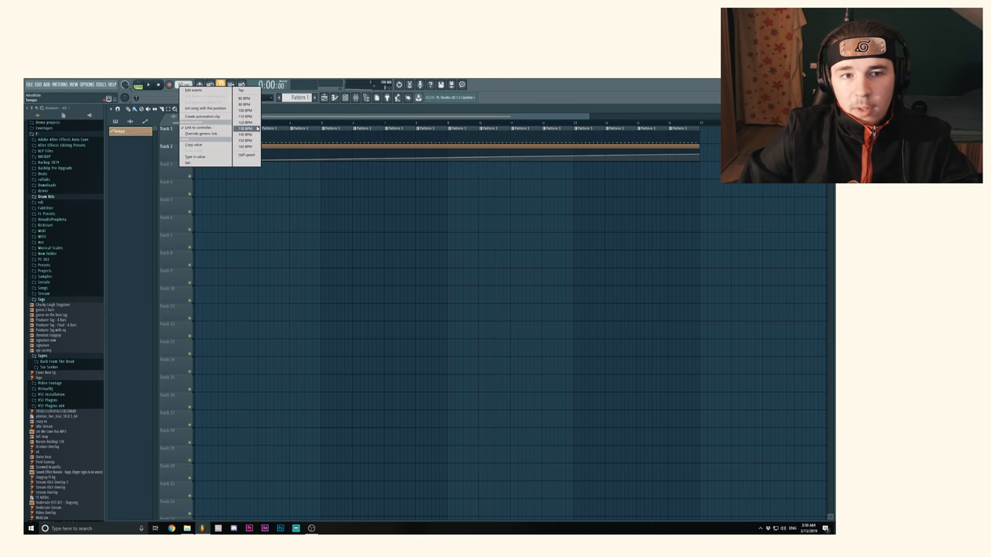
click(244, 121)
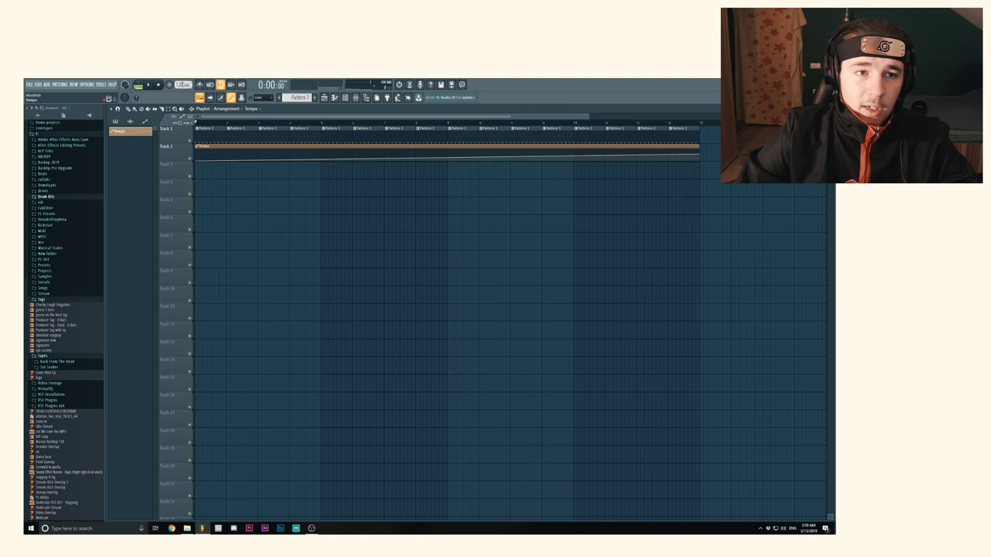
right_click(183, 85)
click(193, 88)
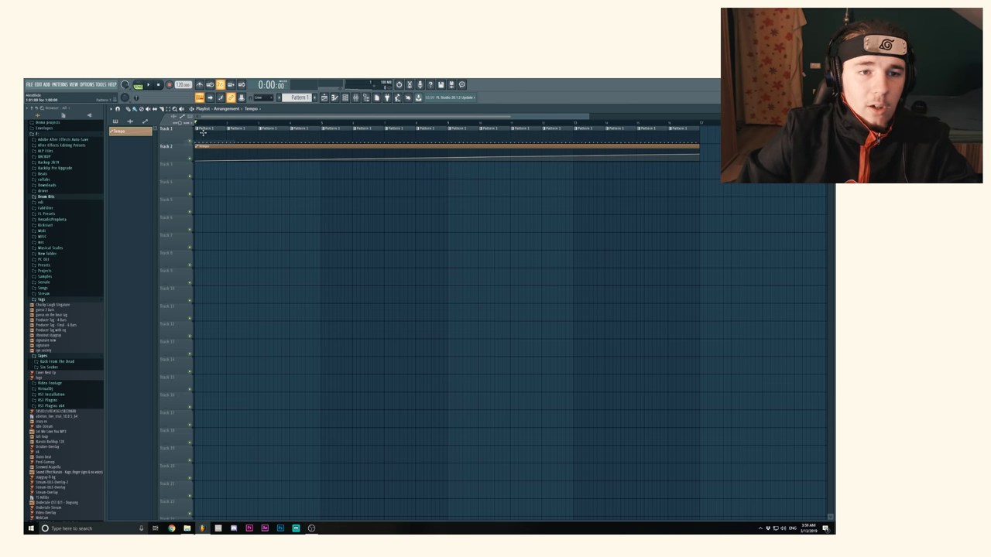
right_click(198, 161)
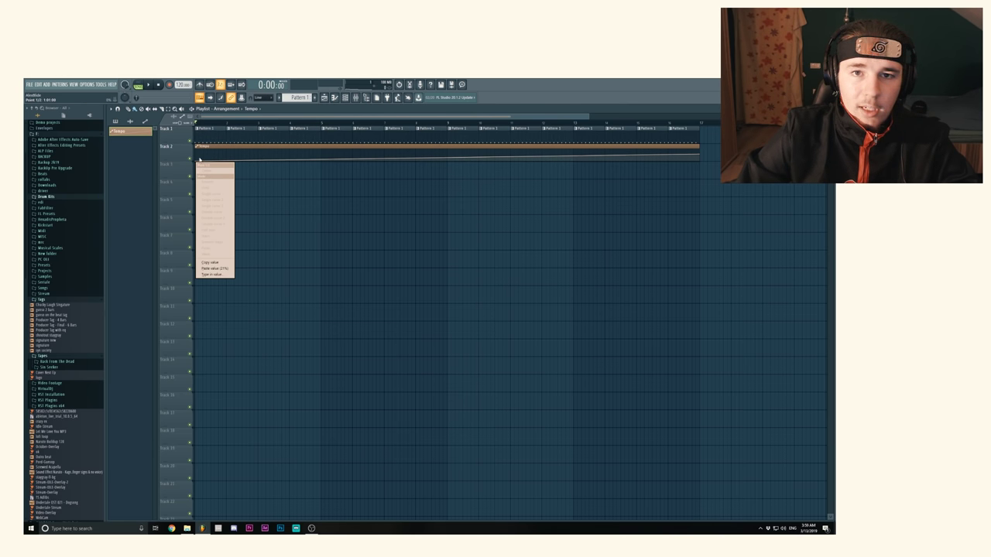
click(212, 268)
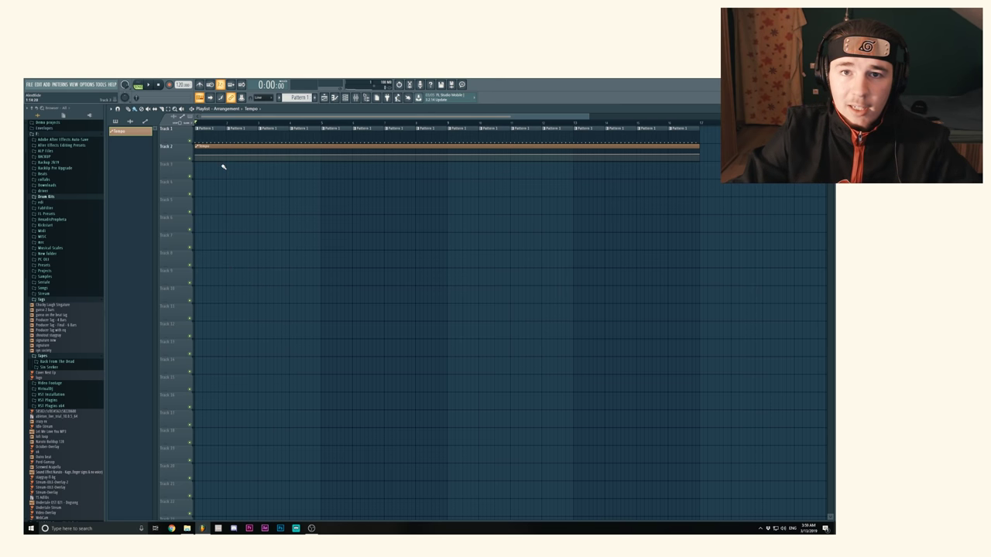
Paste the copied tempo value into the Tempo automation clip's level knob.
double_click(204, 146)
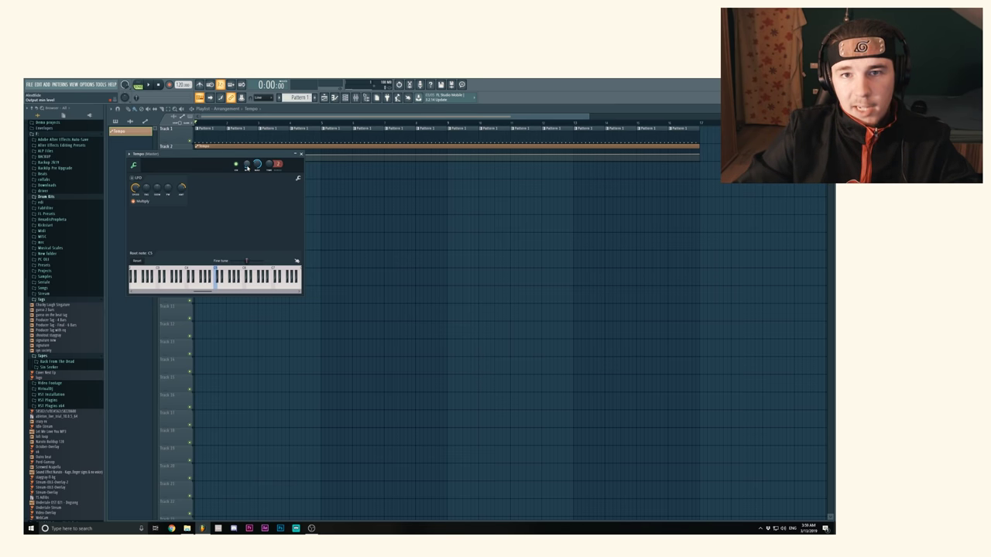
right_click(256, 166)
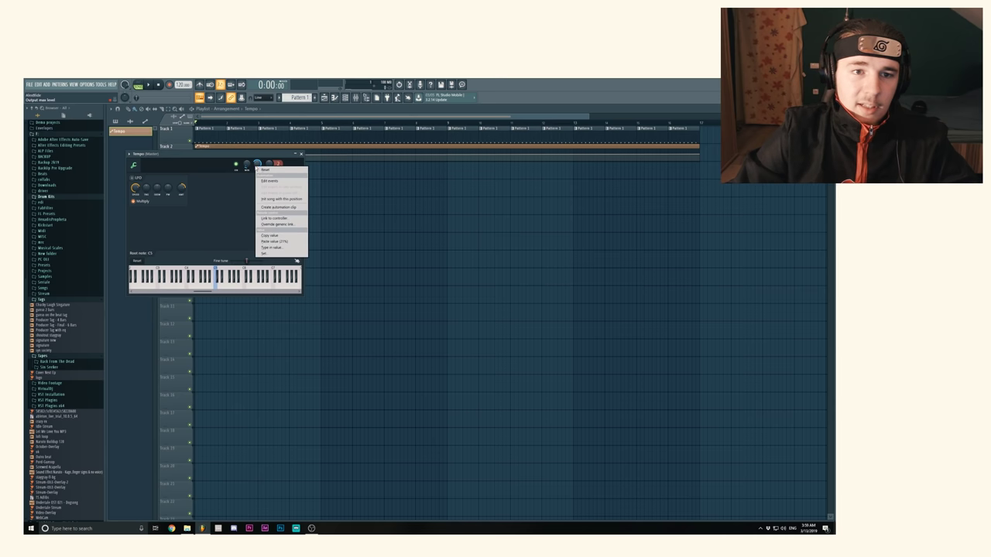
click(276, 242)
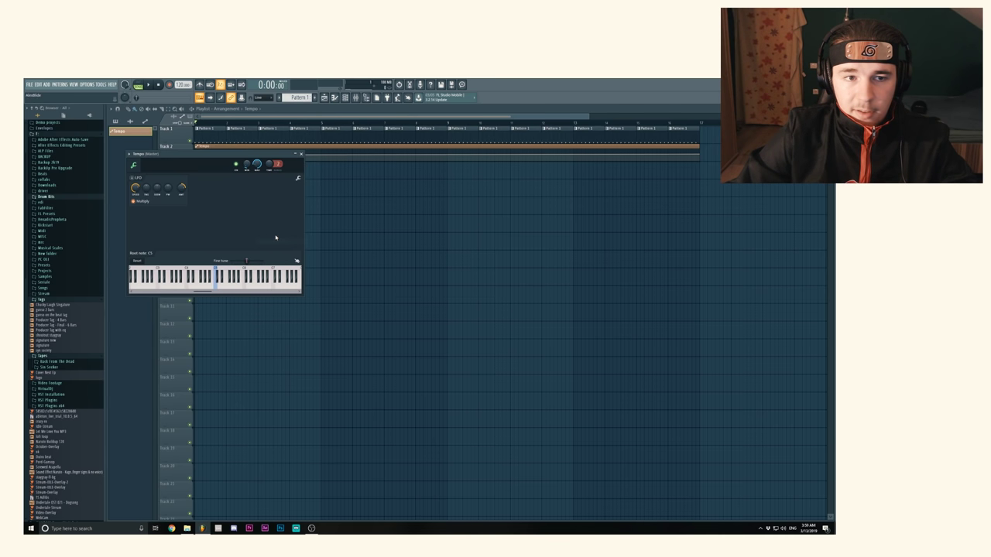
Pick a 90 BPM tempo preset, copy it, and paste it into the automation knob.
right_click(183, 84)
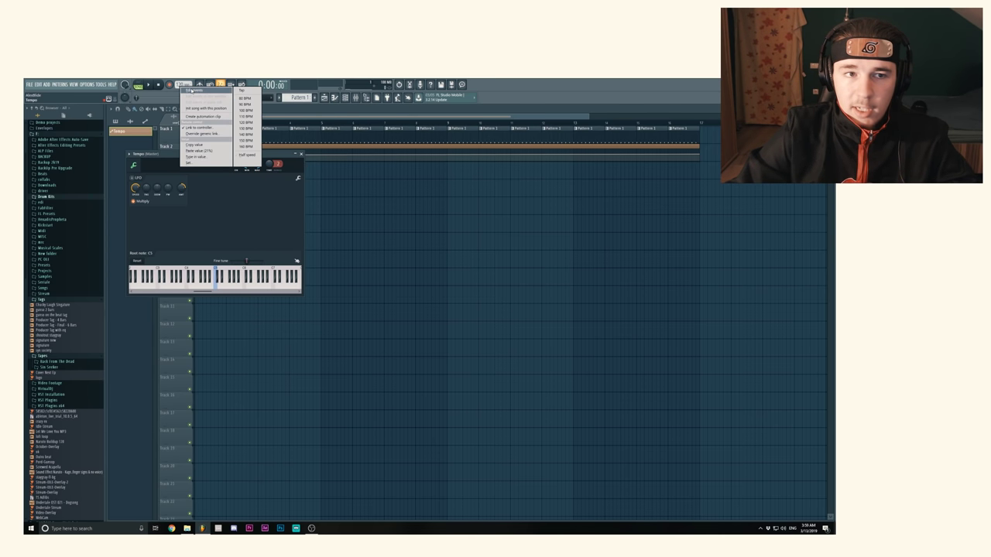
click(245, 99)
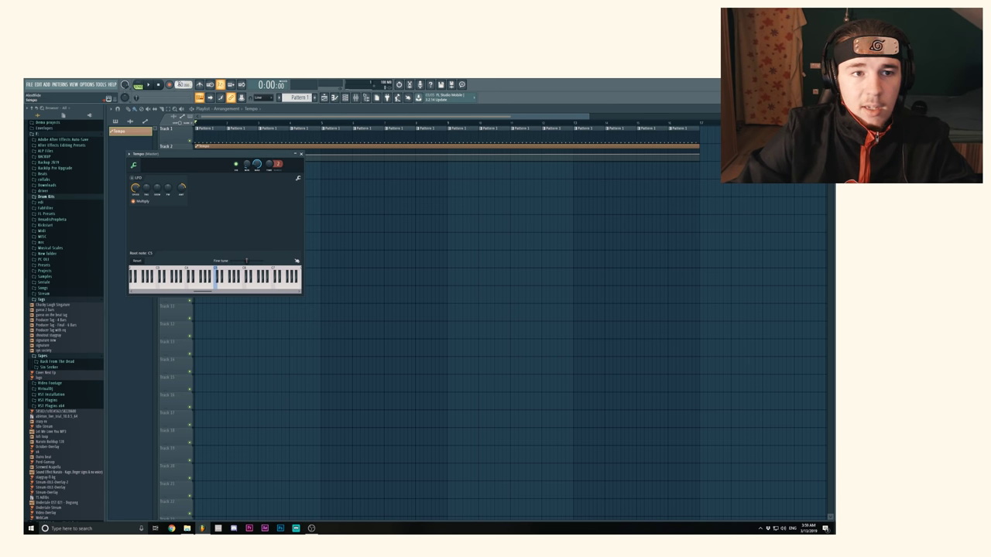
right_click(183, 84)
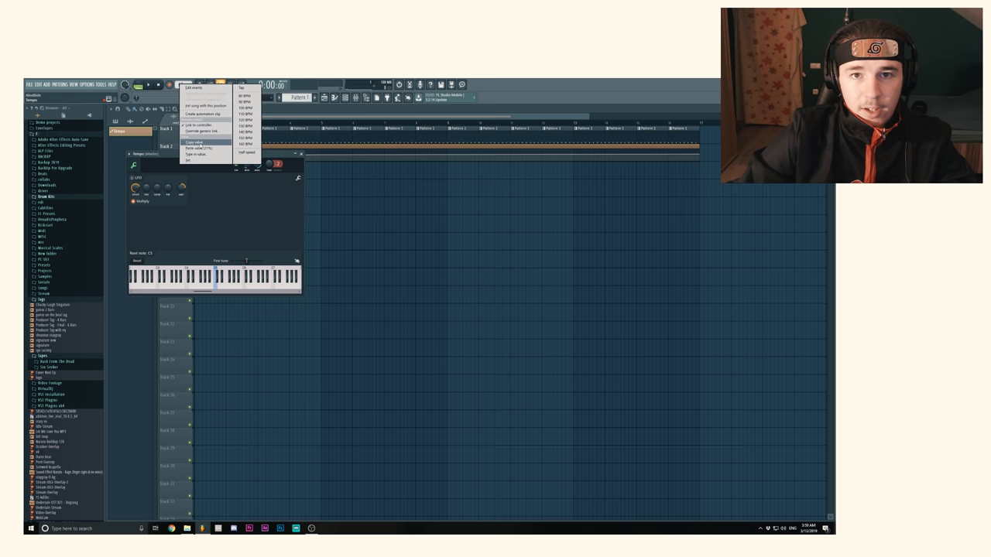
click(194, 142)
right_click(249, 165)
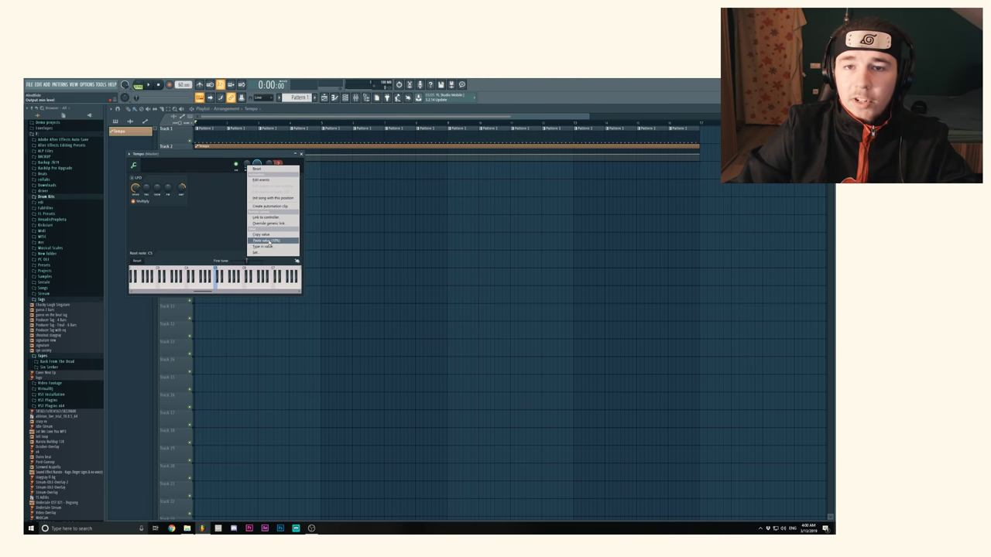
click(268, 242)
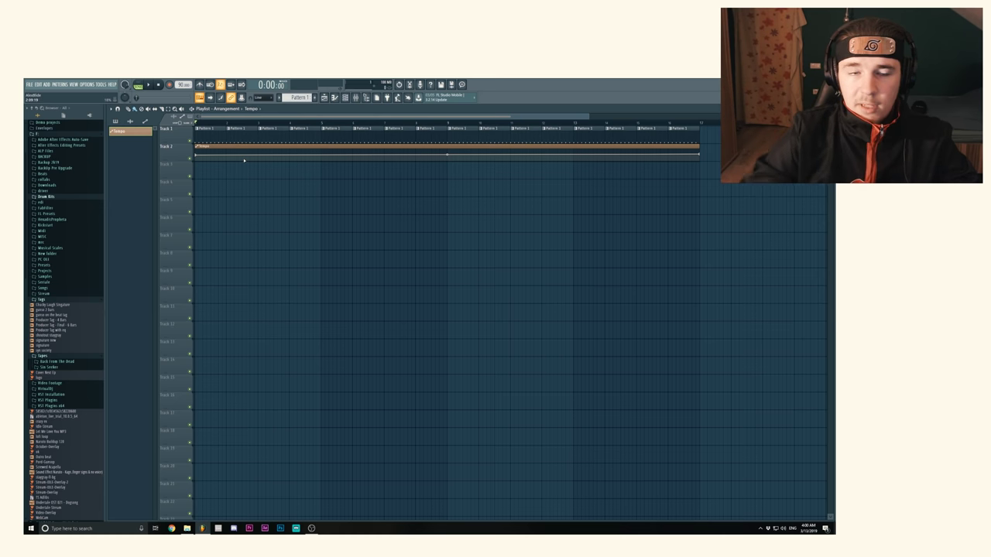
Lower the first and last tempo points to the minimum and audition the song.
drag(196, 156, 196, 161)
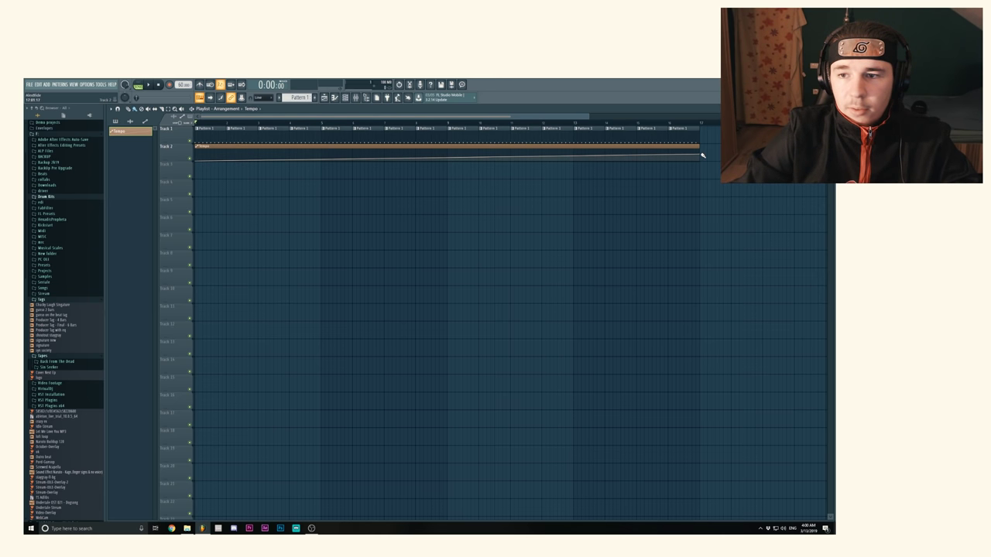
drag(700, 155, 700, 161)
key(space)
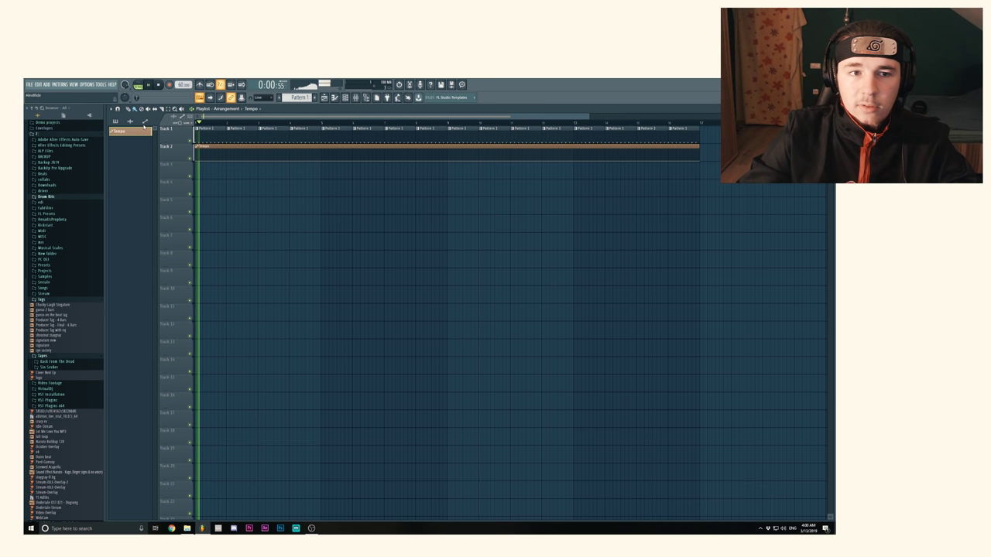
key(space)
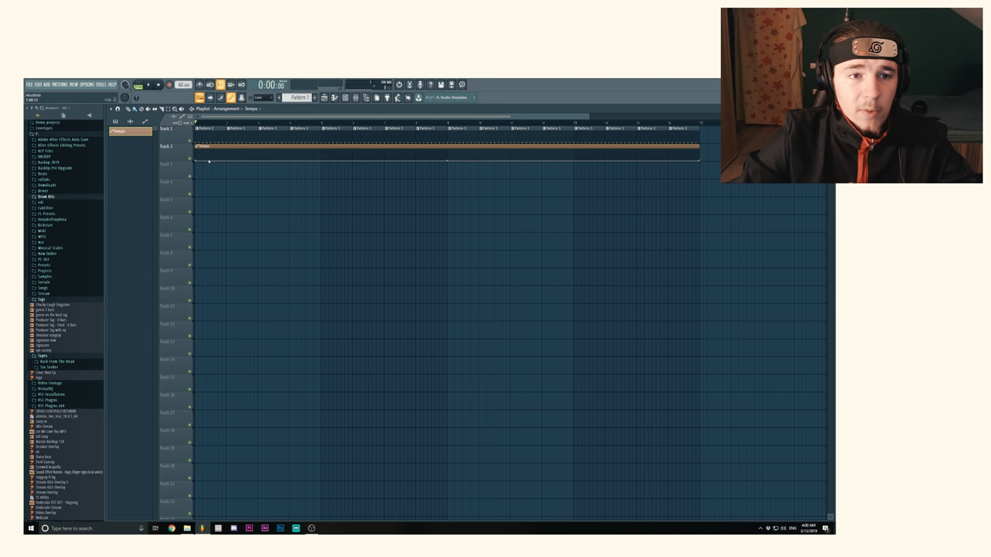
Raise the tempo curve near the clip start and play the result.
drag(214, 165, 267, 145)
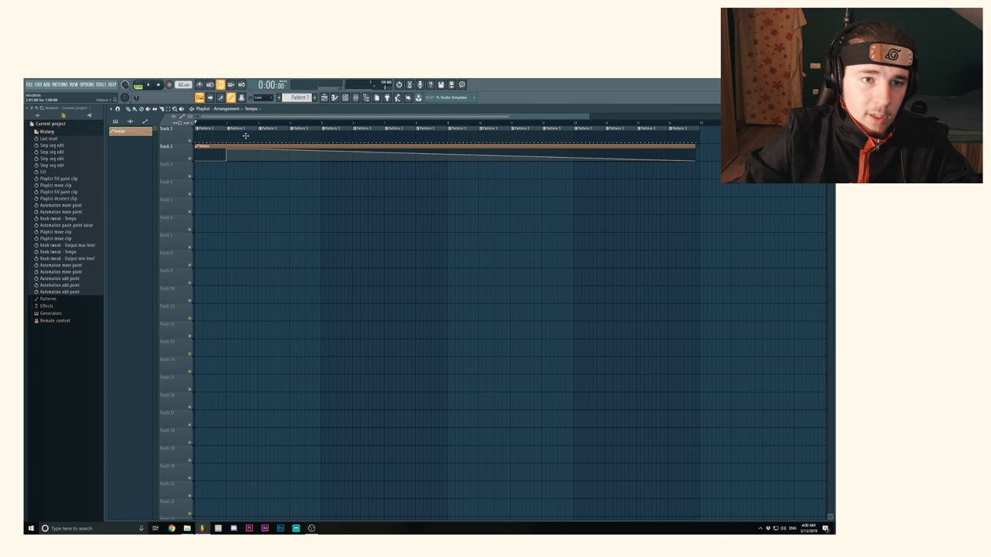
key(space)
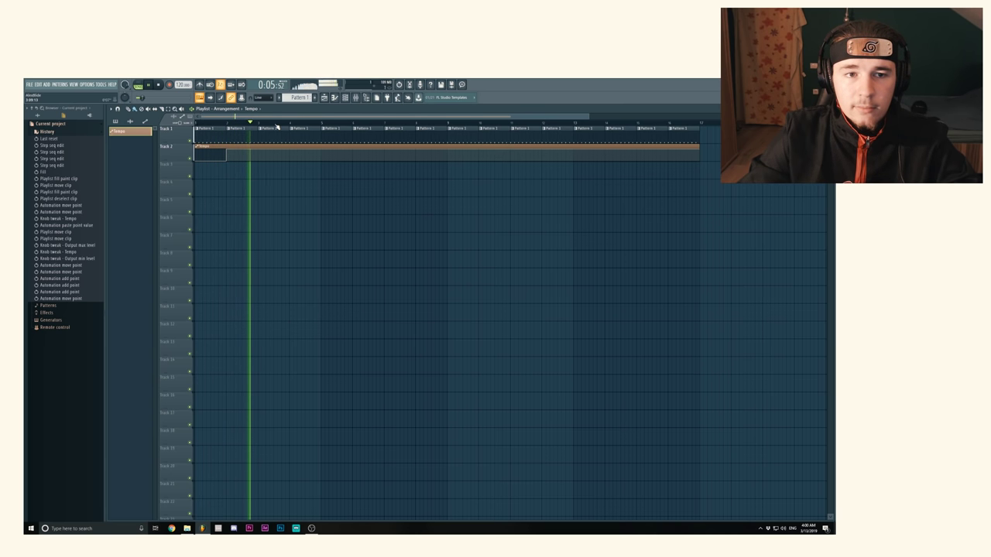
key(space)
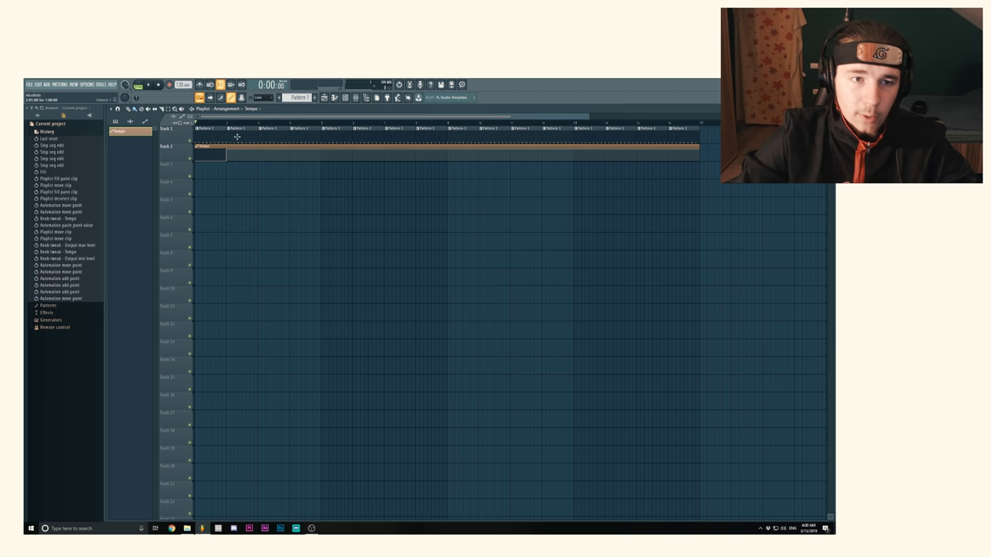
Raise the Tempo automation's maximum output level and play back the climb to 240 BPM.
right_click(183, 85)
double_click(202, 146)
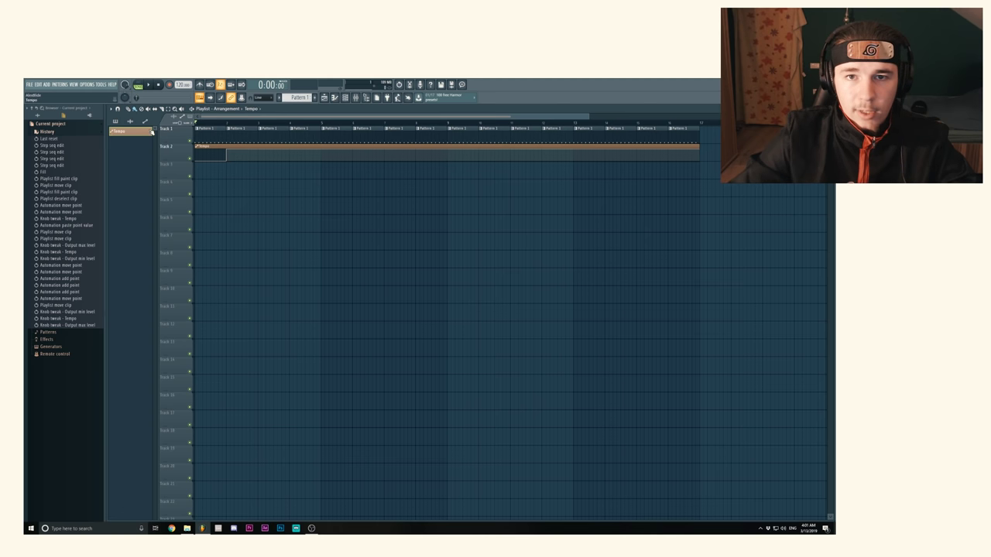
key(space)
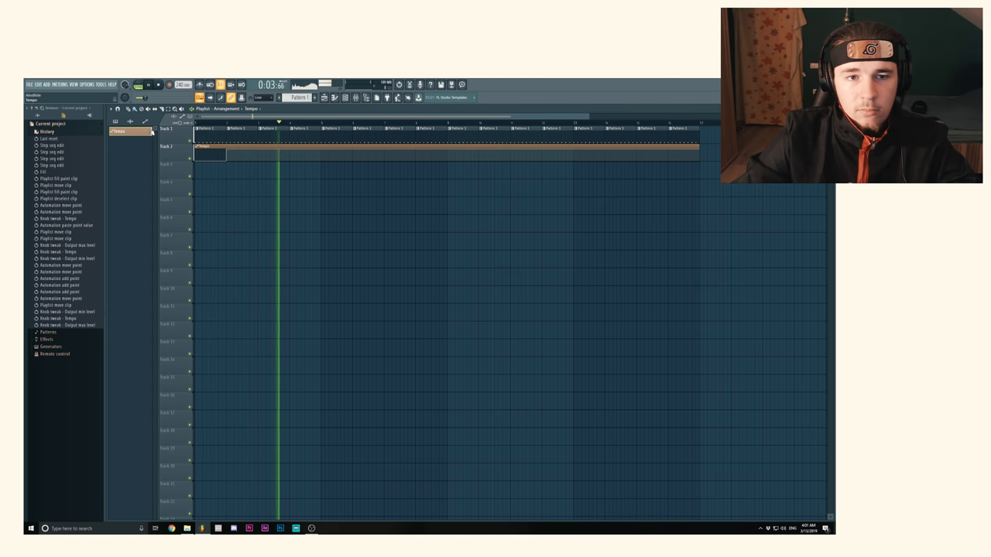
key(space)
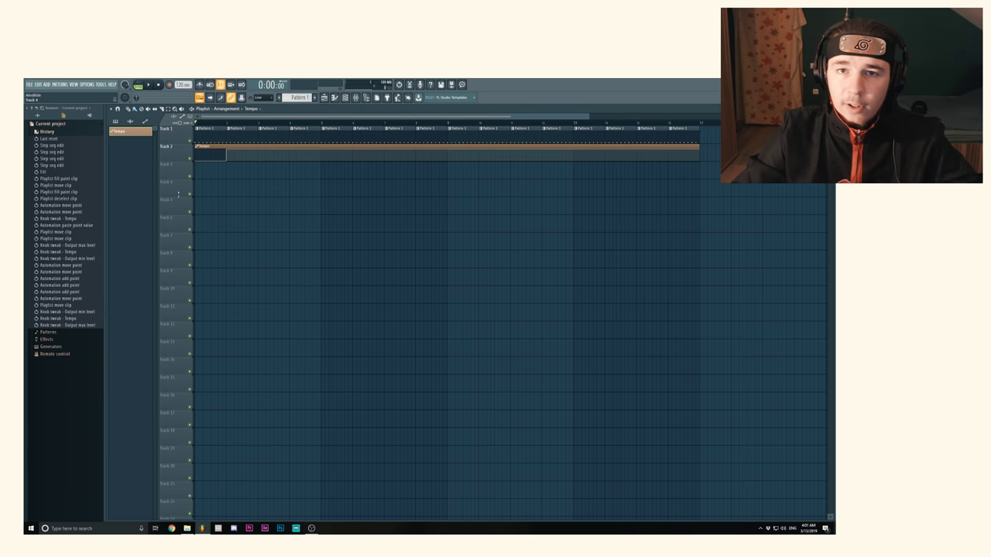
Delete a tempo point, add a new one, nudge the first point up, and test the ramp.
right_click(226, 160)
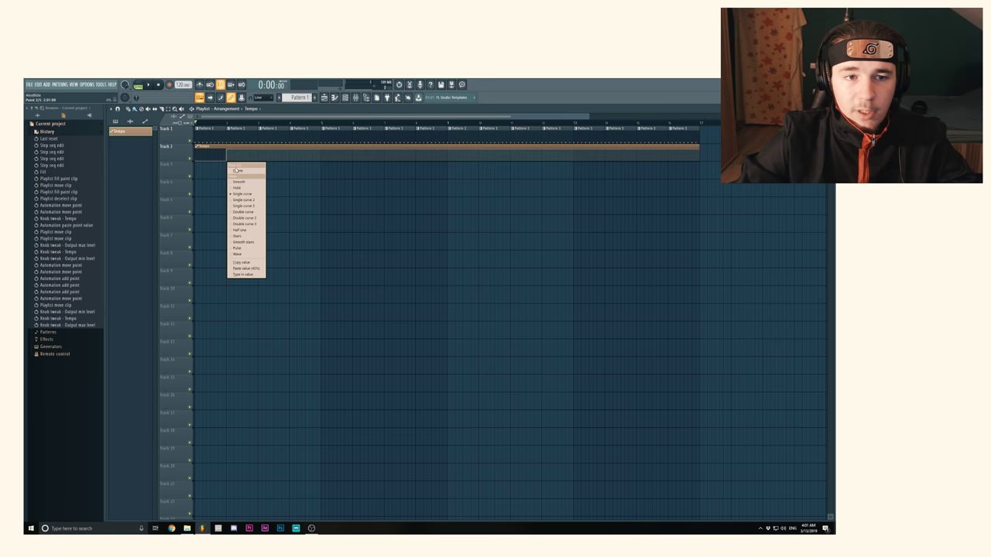
click(231, 165)
right_click(222, 154)
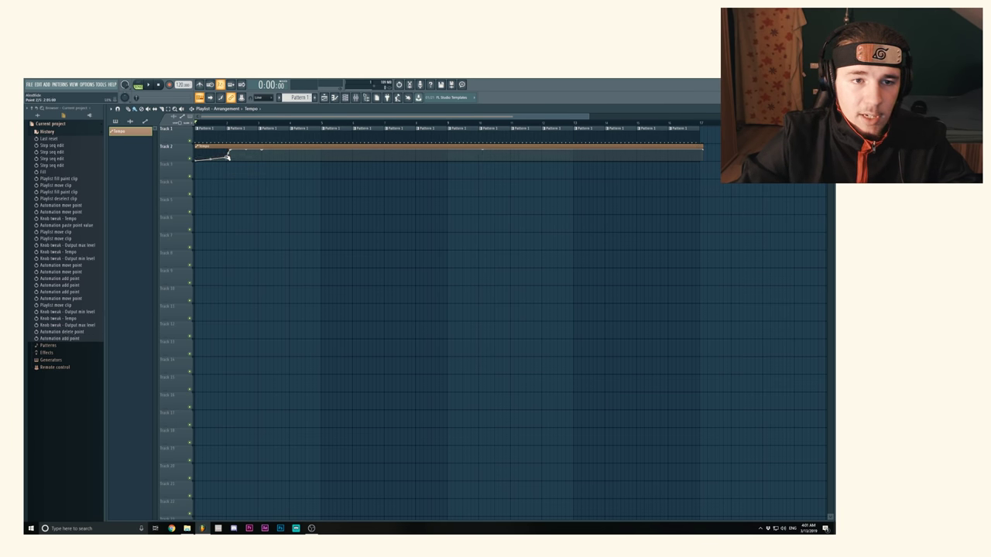
drag(197, 159, 195, 156)
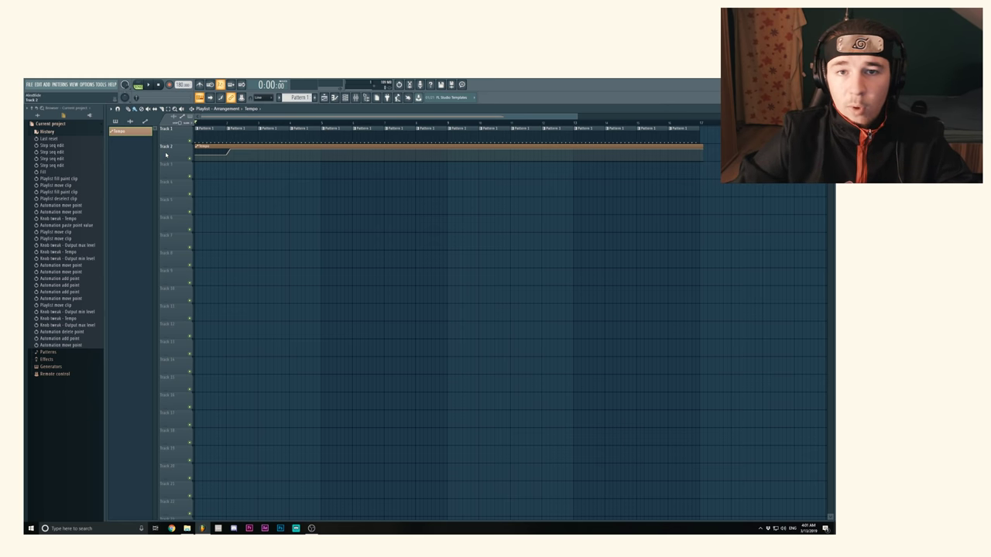
key(space)
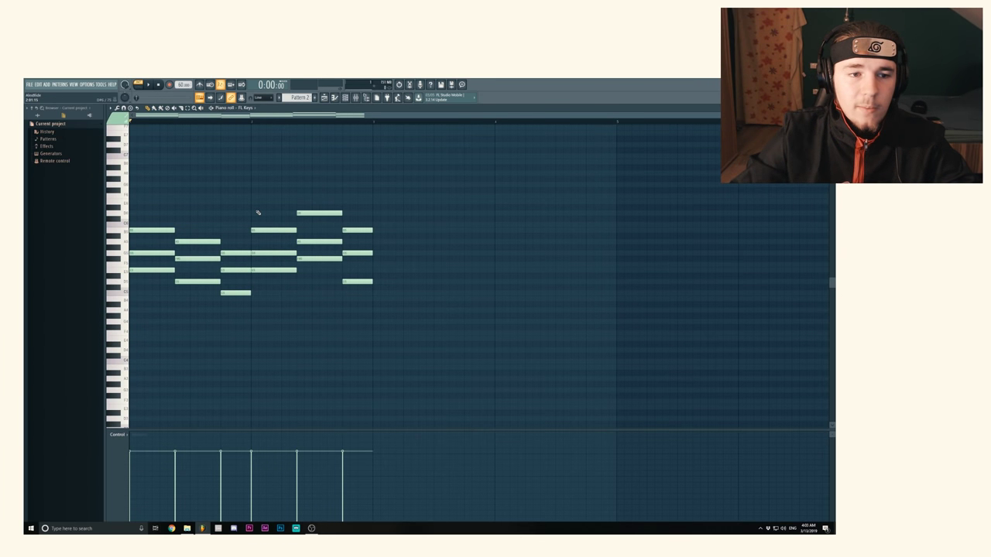
Audition the FL Keys chord progression, then return to the playlist arrangement.
key(space)
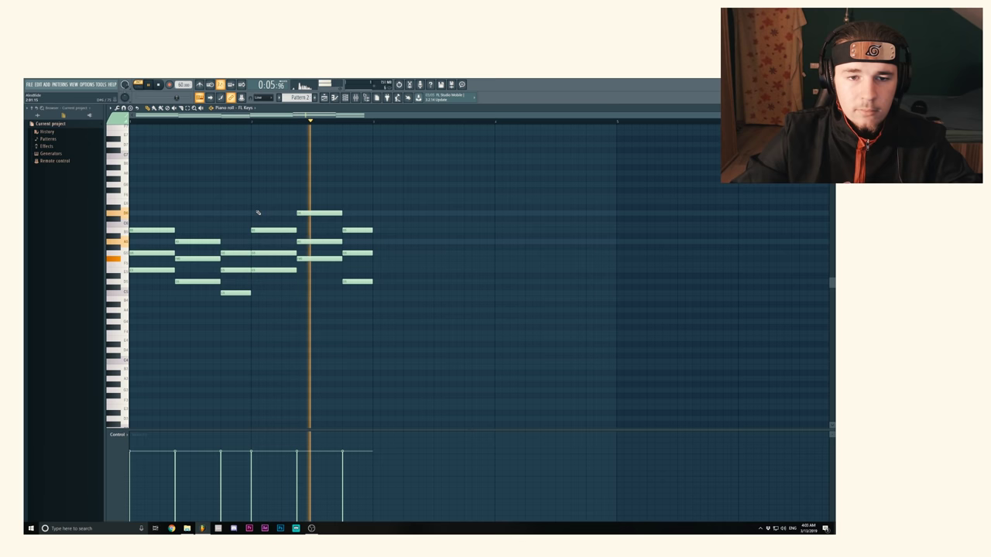
key(space)
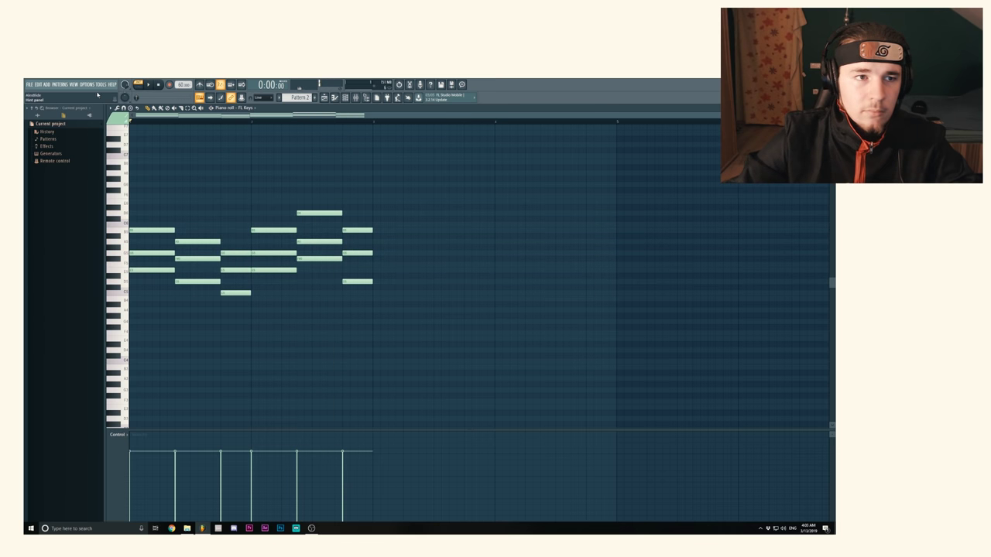
click(326, 98)
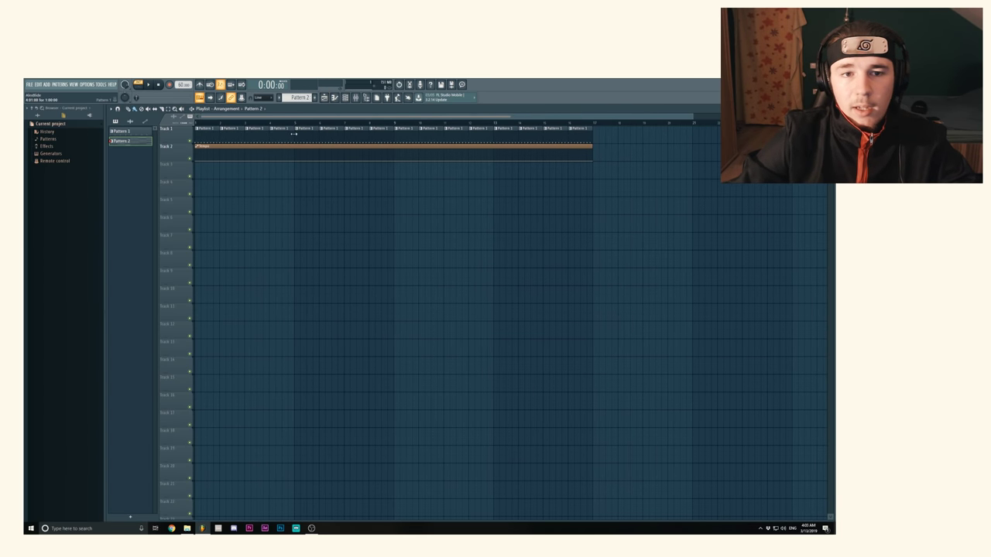
Replace the Pattern 1 clips with Pattern 2 chord clips along Track 1 to bar 9.
key(ctrl+a)
key(Delete)
click(225, 133)
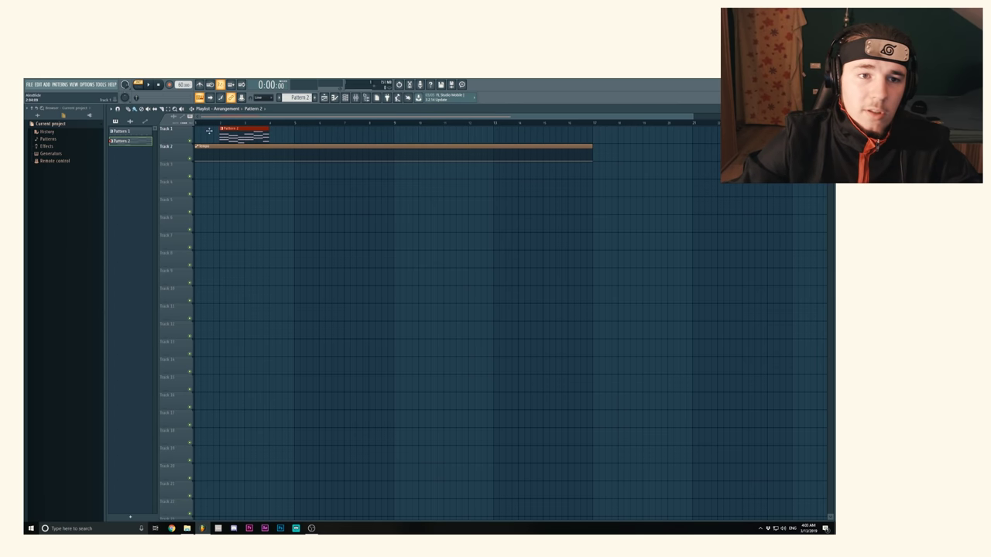
drag(251, 134, 391, 137)
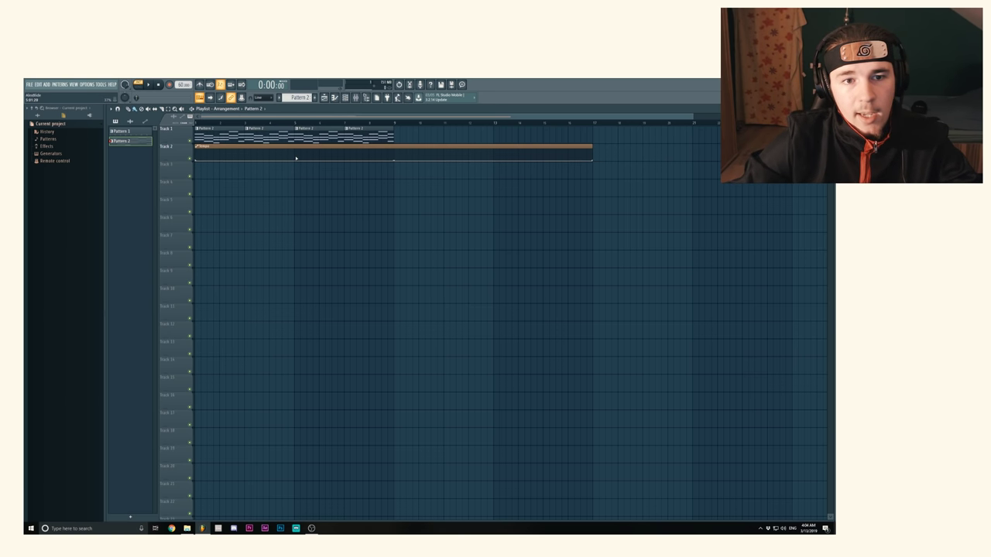
Add a tempo peak, delete the end point, end the Tempo clip at bar 9, and start Pattern 1 on Track 3 at bar 5.
drag(294, 159, 295, 144)
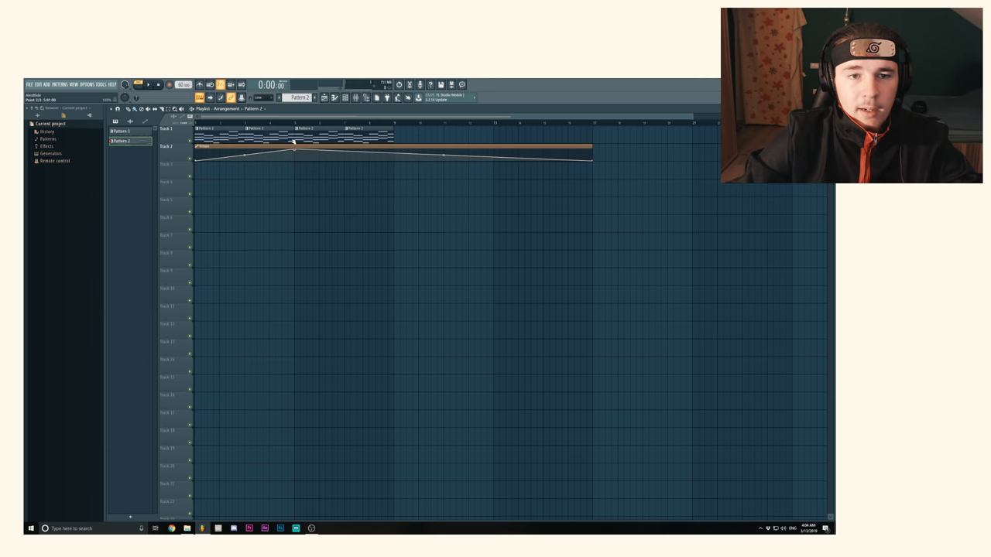
right_click(594, 160)
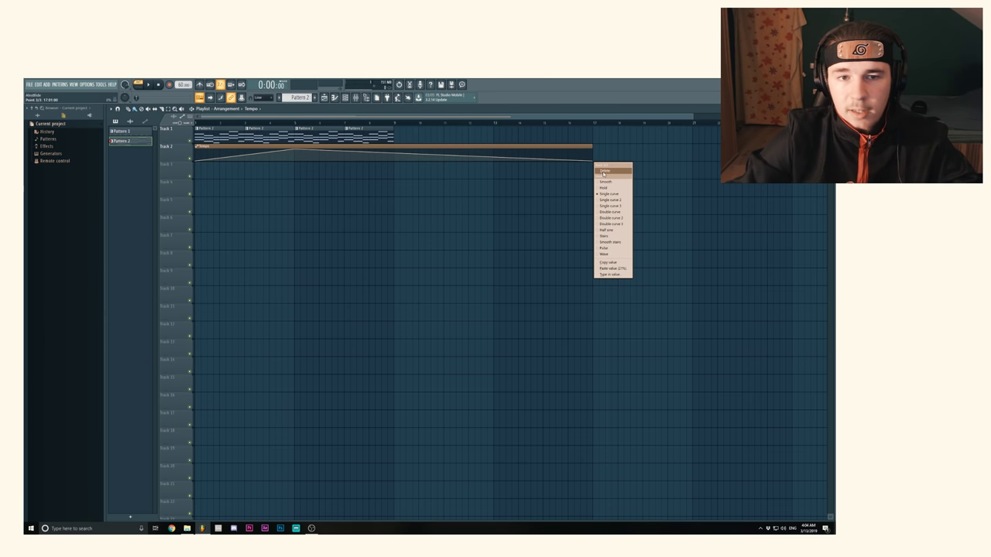
click(607, 165)
drag(288, 149, 394, 149)
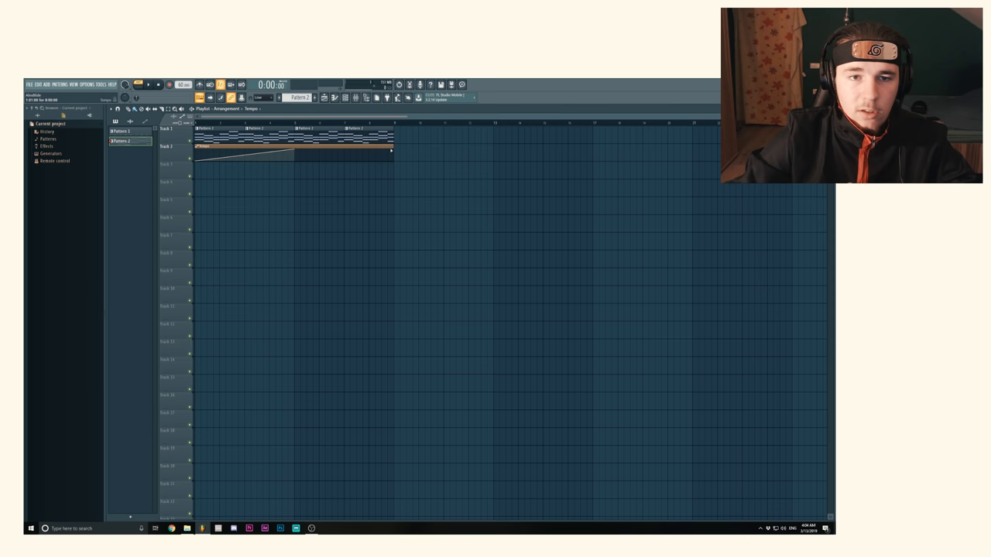
mouse_move(120, 132)
mouse_down()
mouse_move(321, 174)
mouse_move(312, 172)
mouse_move(380, 175)
mouse_up()
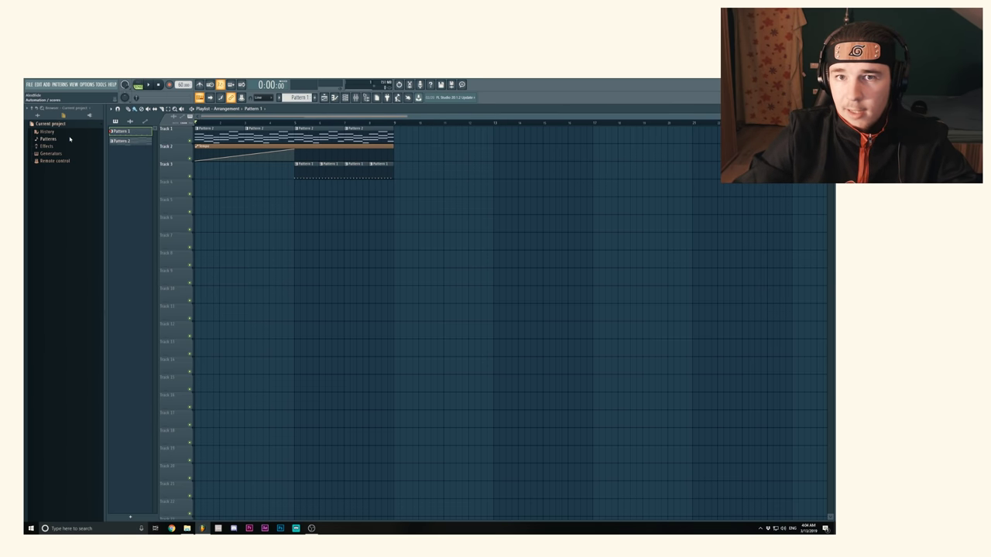
Play the whole arrangement through, then stop playback.
key(space)
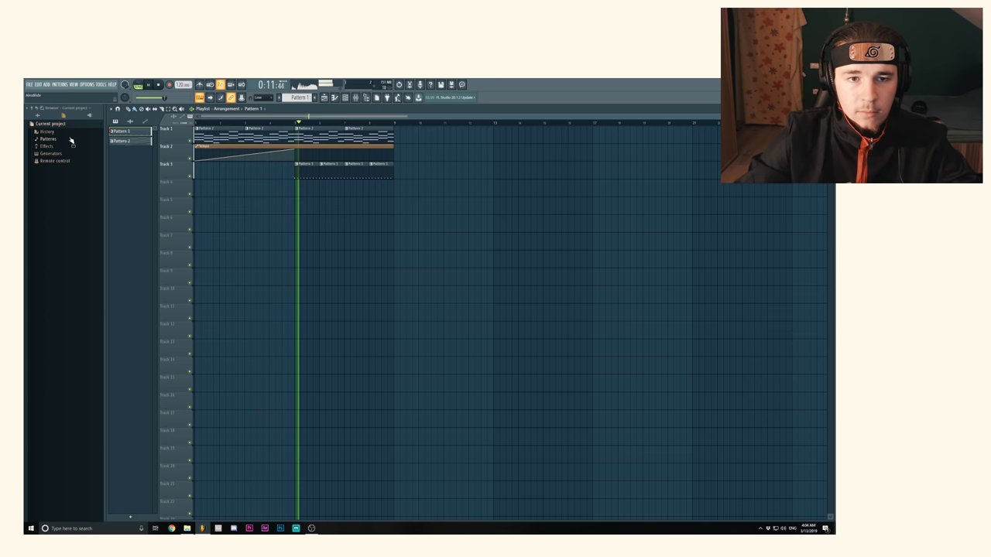
key(space)
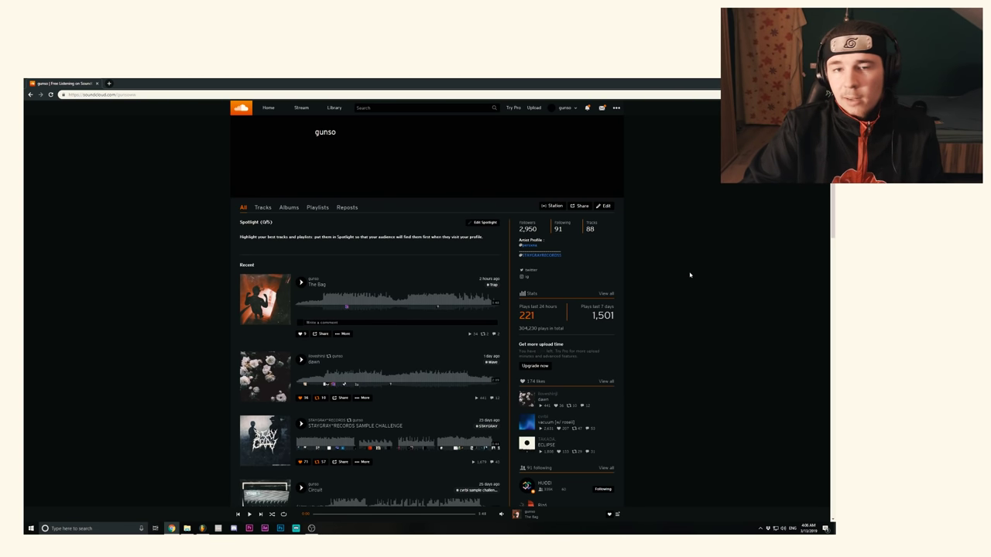
Open the SoundCloud track page for 'The Bag' from the profile's Recent list.
click(321, 286)
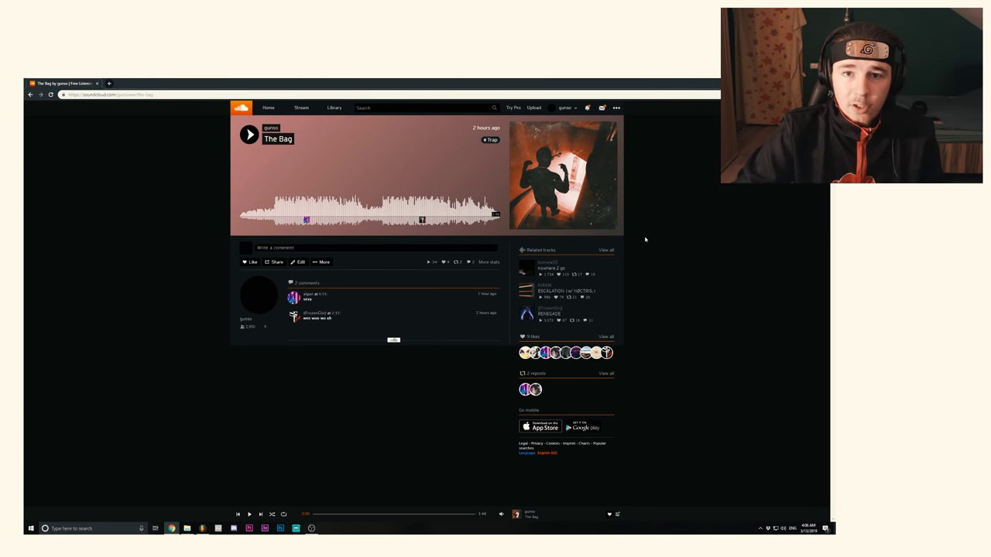